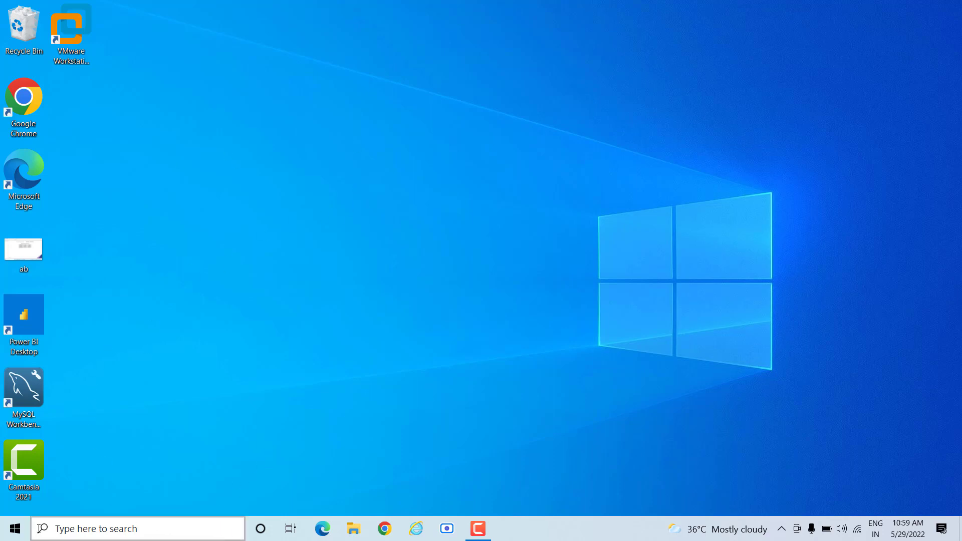
Step: Open Settings' Apps & features page from the Start menu, reopening Settings once after closing it
click(15, 536)
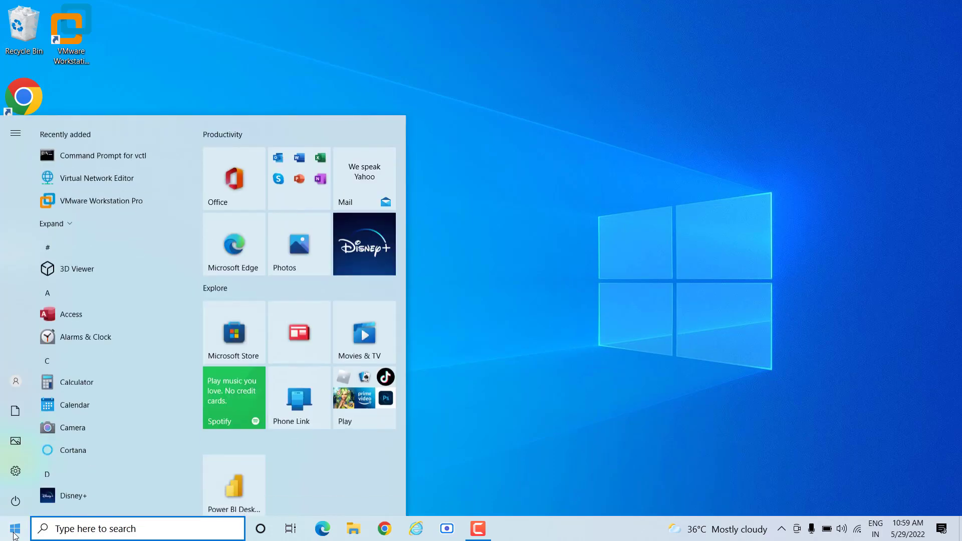
click(15, 472)
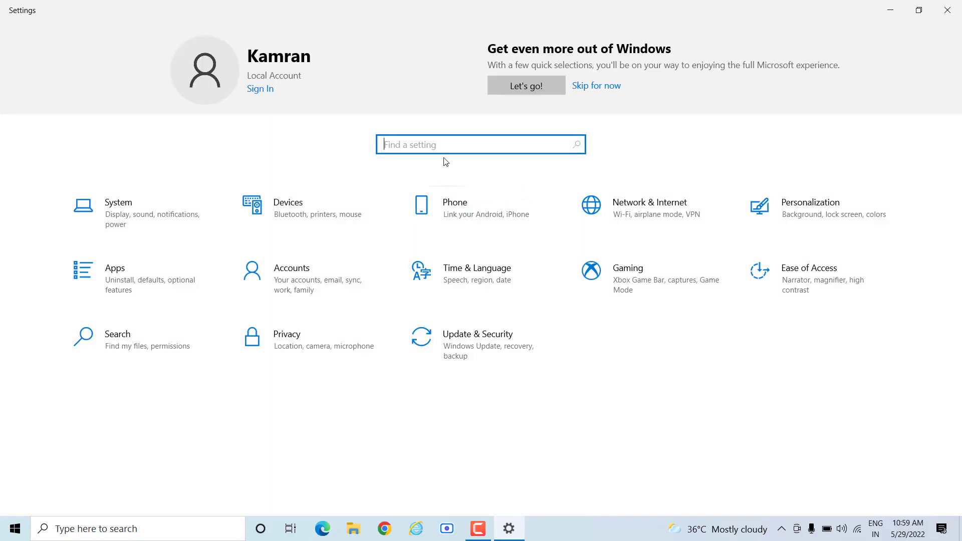
click(140, 283)
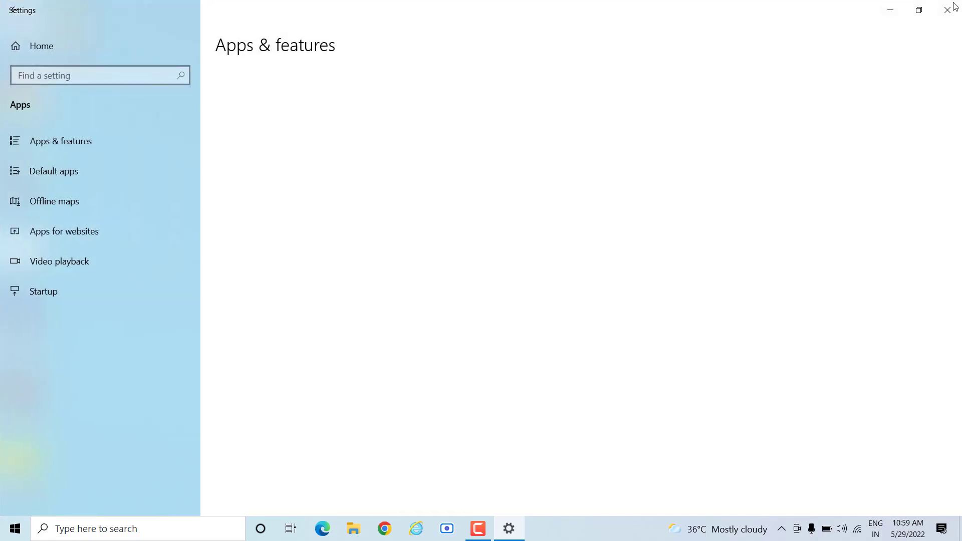
click(948, 8)
click(15, 529)
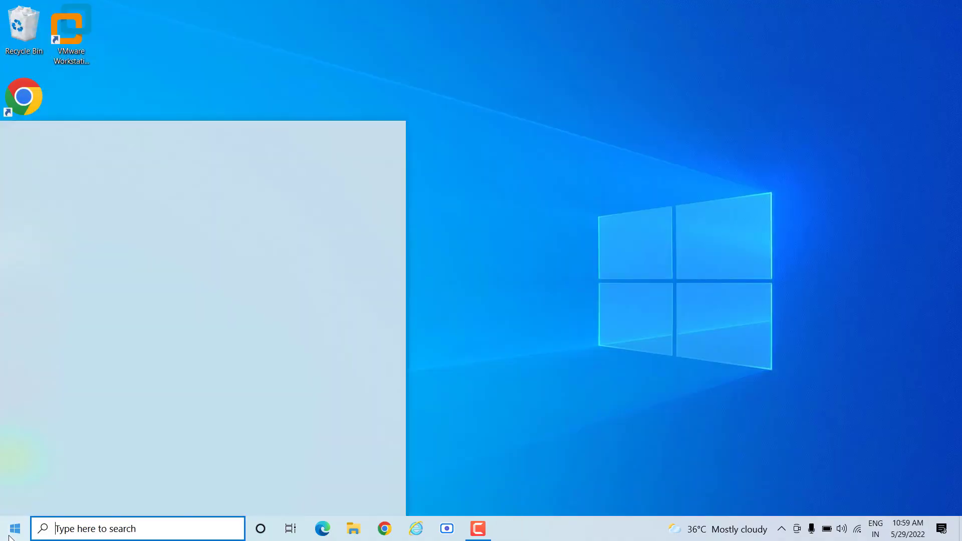
click(15, 470)
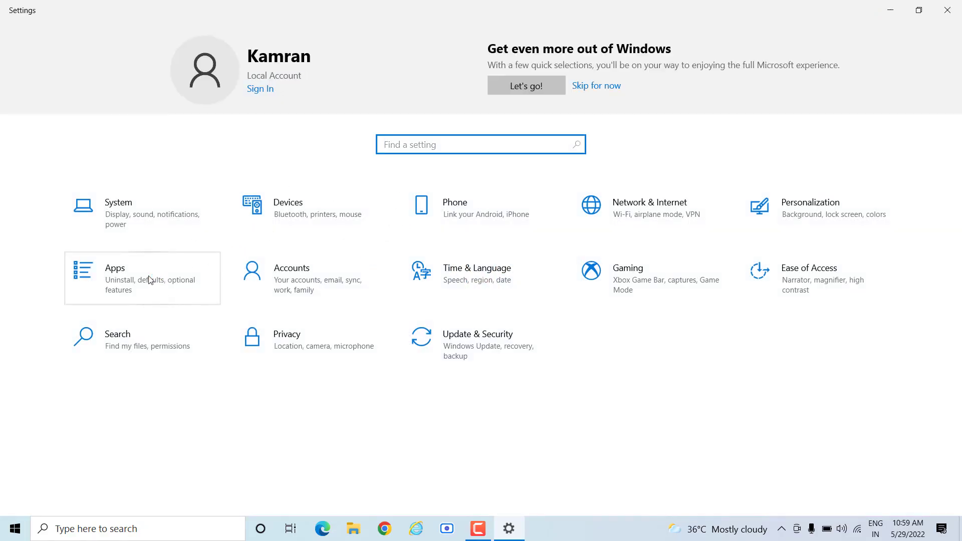
click(149, 280)
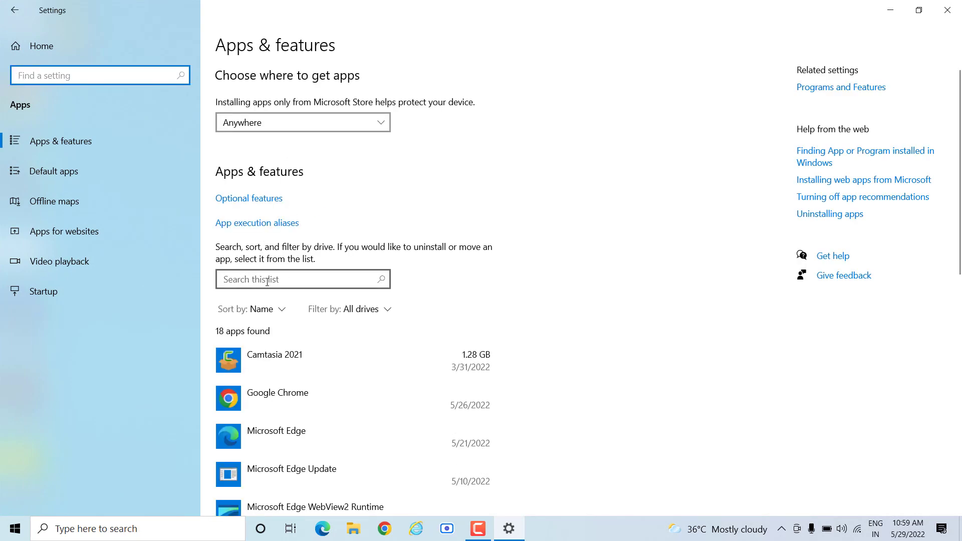
Step: Search the installed apps for 'vmware', select VMware Workstation to show its options, then close Settings
click(311, 280)
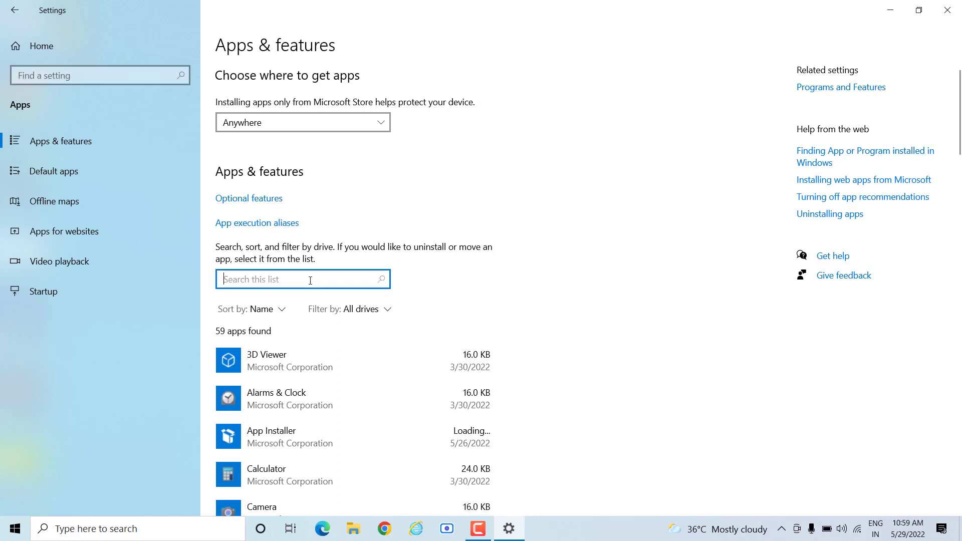
text(vm)
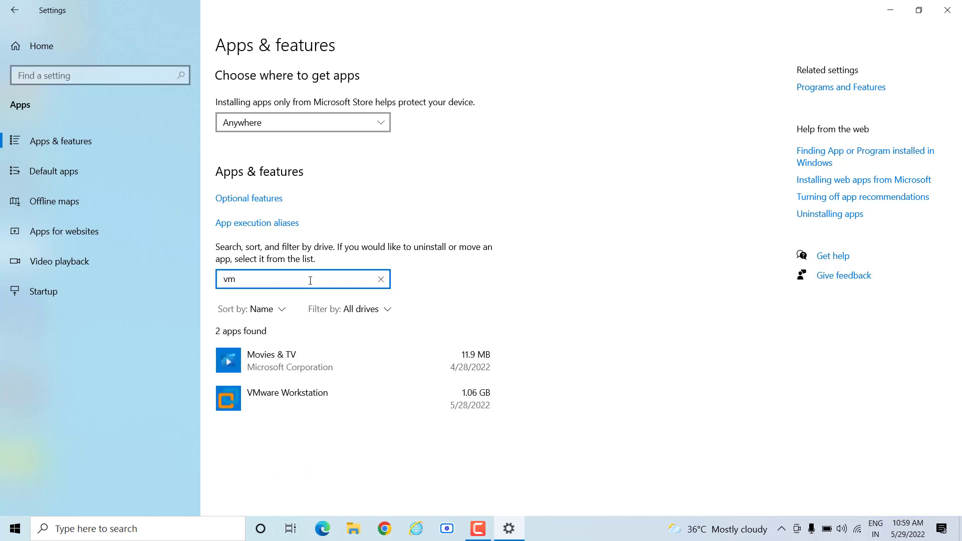
text(w)
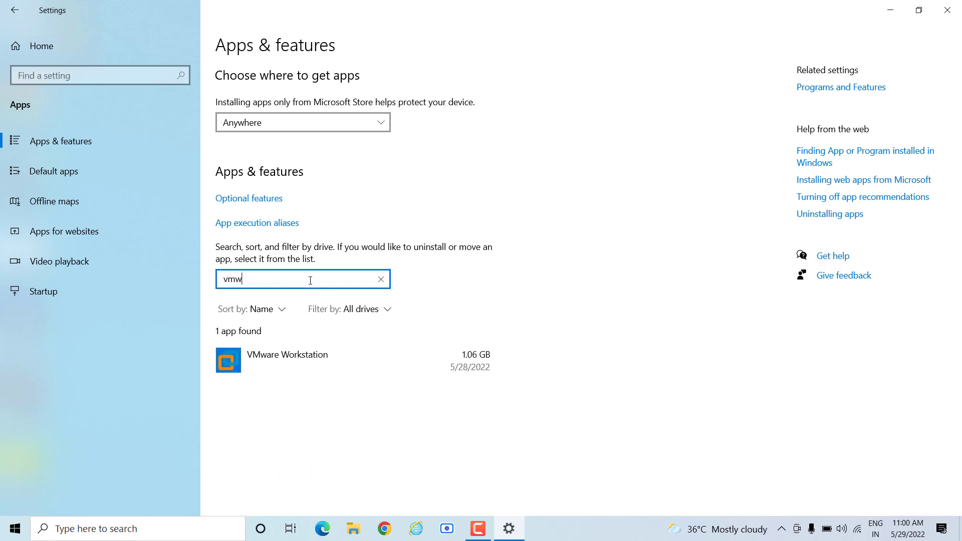
text(ARE)
click(398, 359)
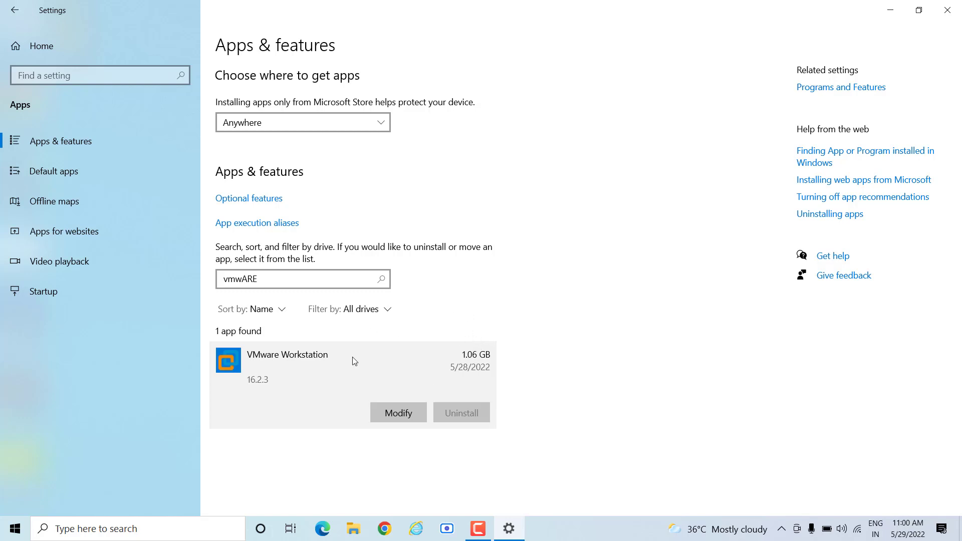
click(958, 4)
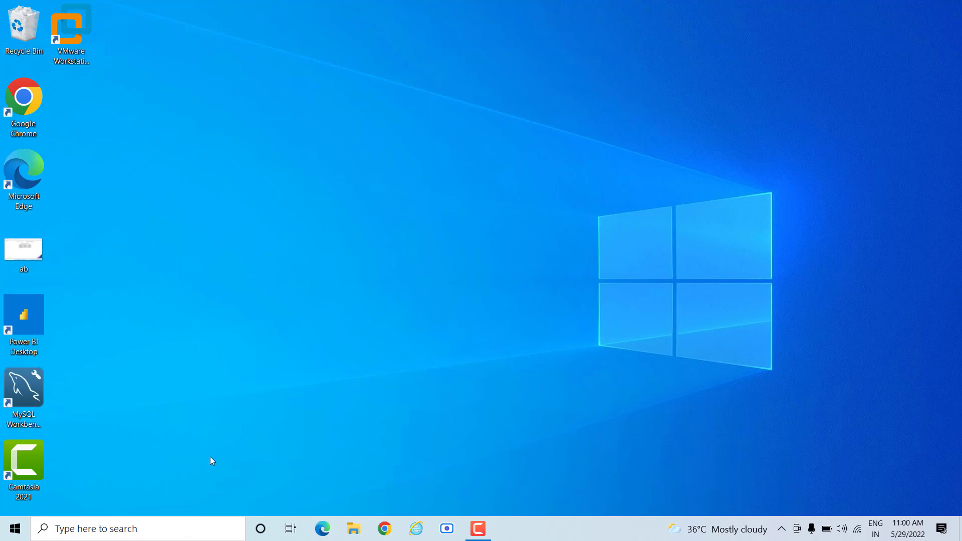
click(158, 536)
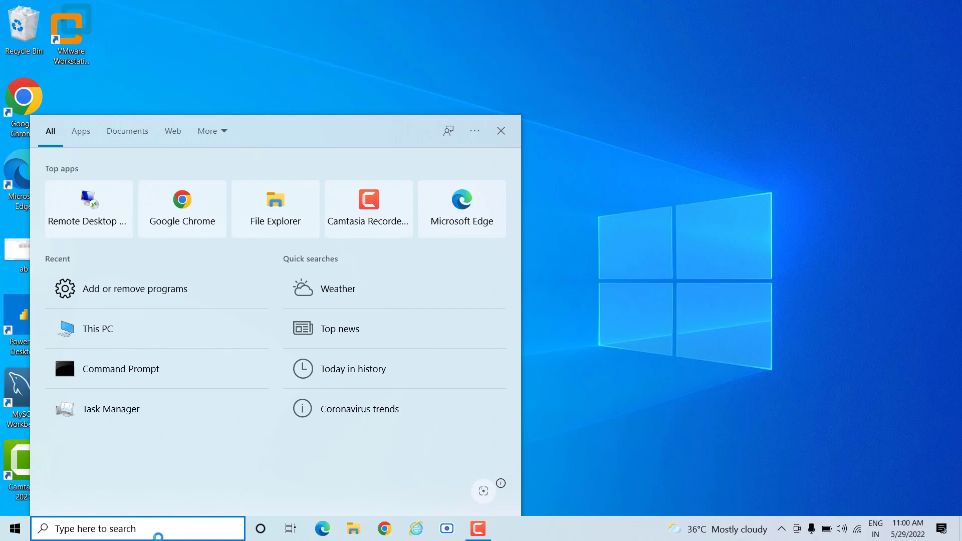
click(554, 407)
click(170, 537)
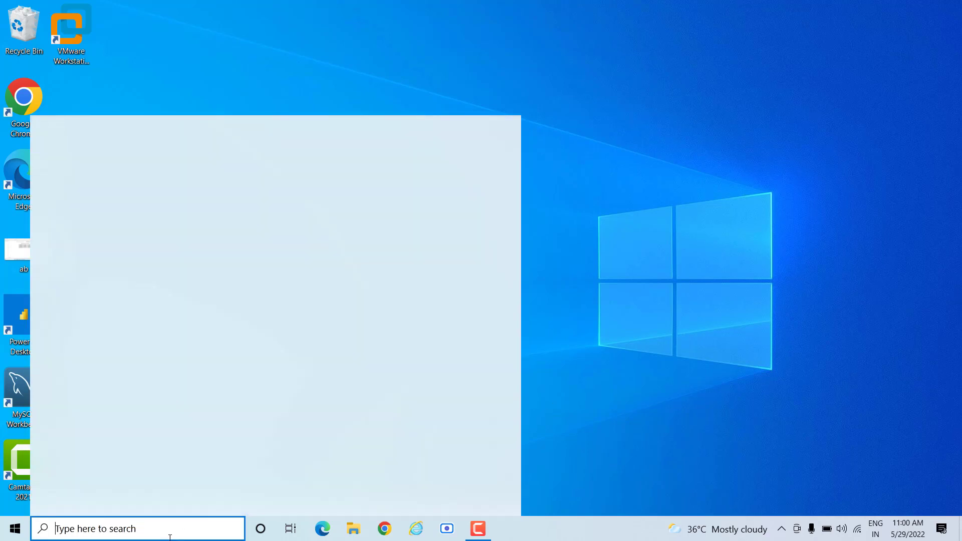
text(VM)
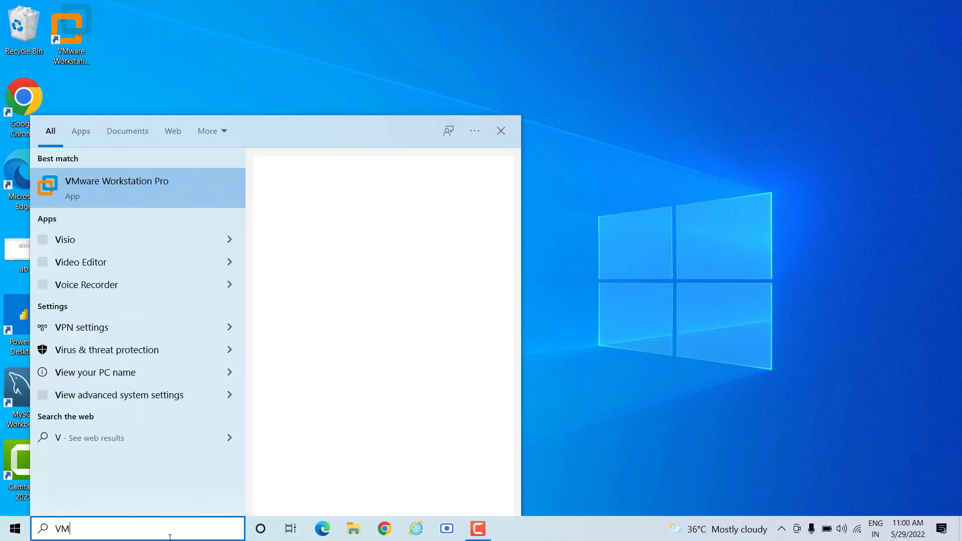
text(WARE)
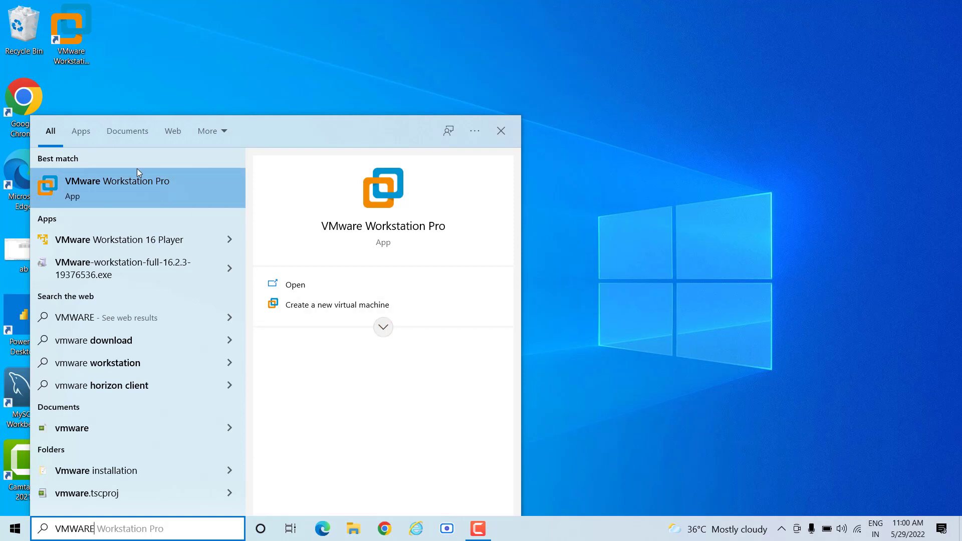
click(383, 328)
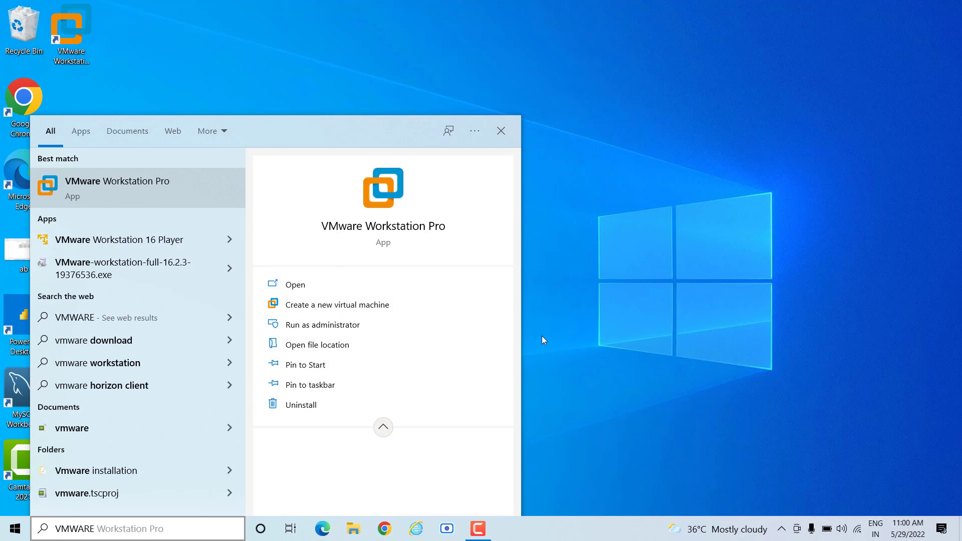
click(539, 373)
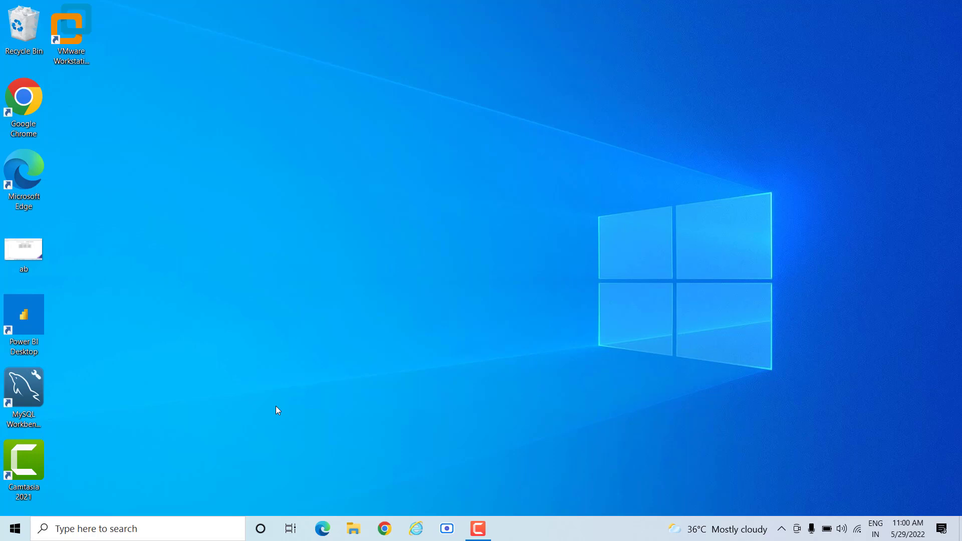
Step: Launch the Run dialog by searching Windows for 'RUN'
click(196, 530)
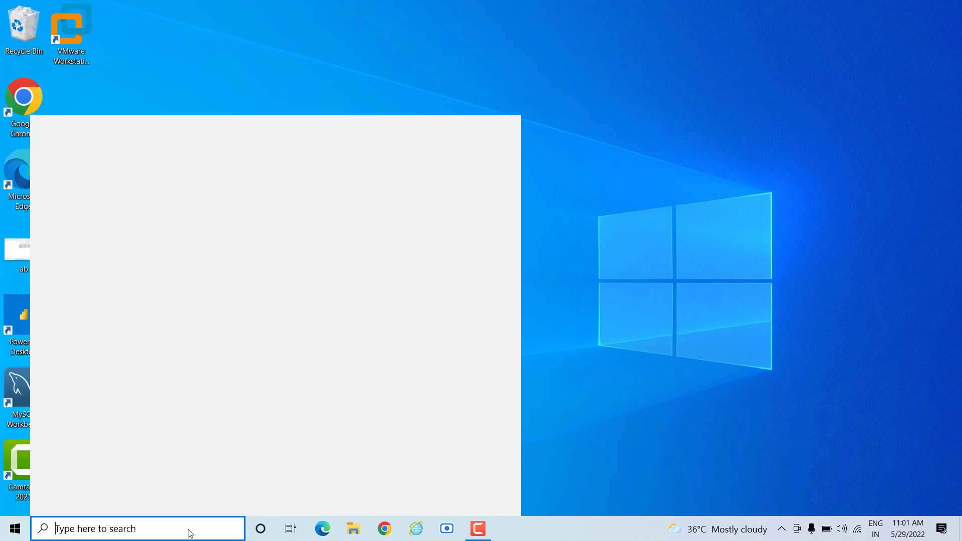
key(super+r)
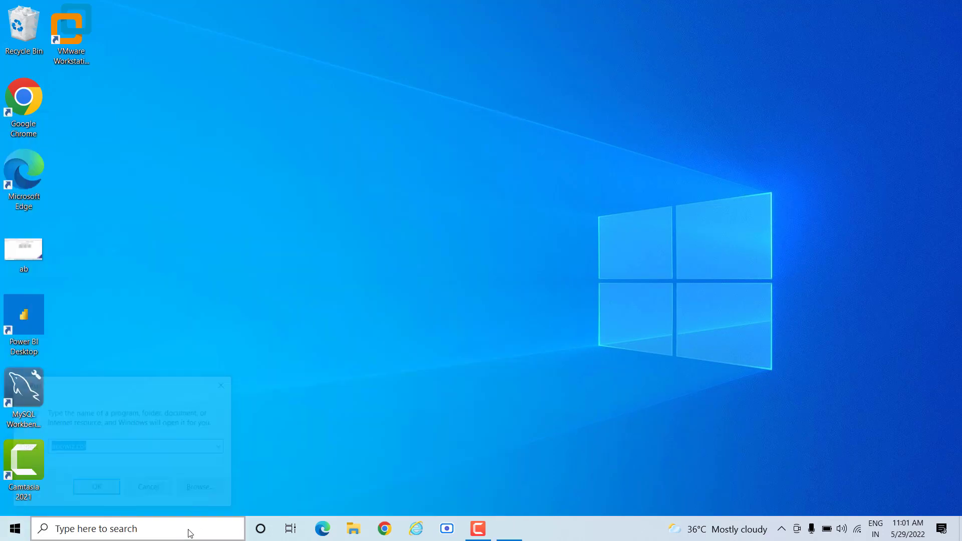
click(222, 385)
click(138, 524)
text(RUN)
key(Return)
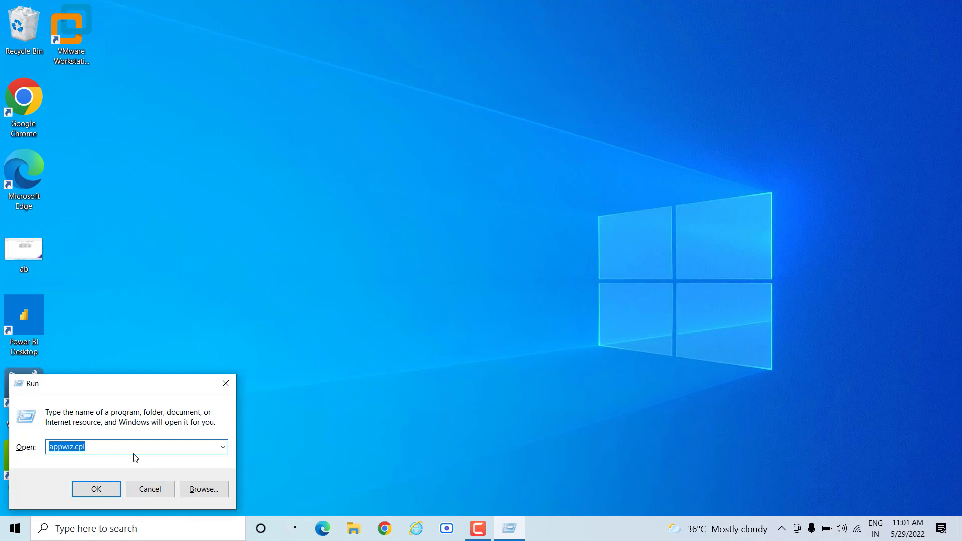
Step: Replace the Run box command with APPWIZ.CPL and run it
key(BackSpace)
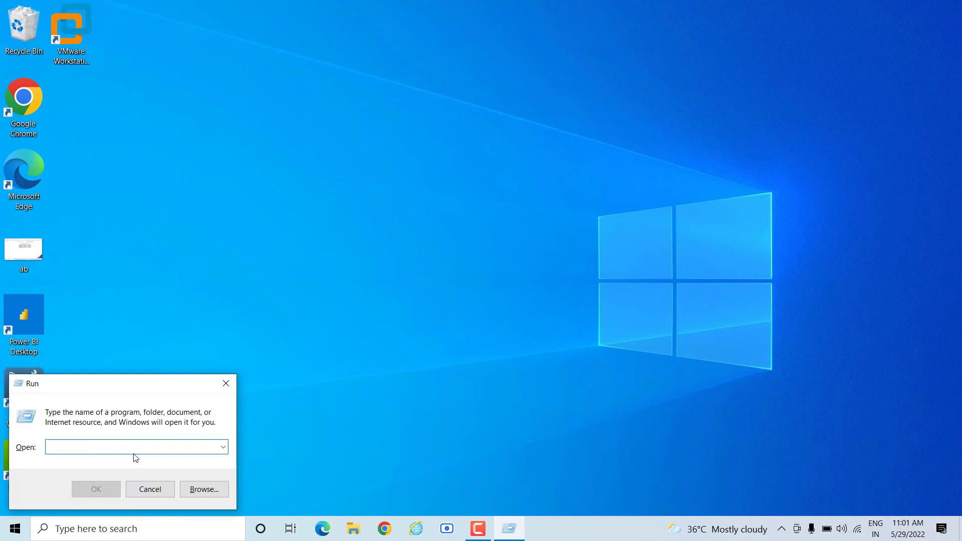
text(APP)
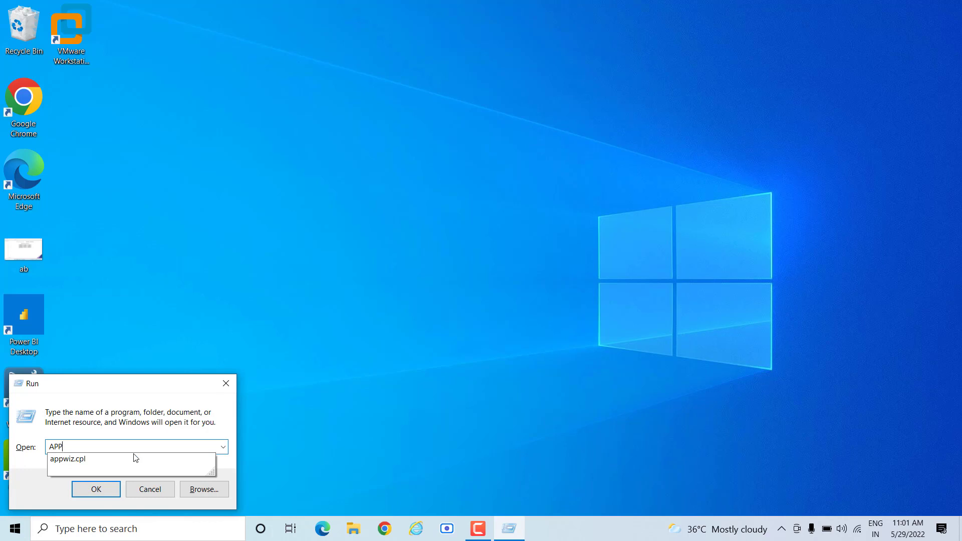
text(WIZ.CPL)
key(Return)
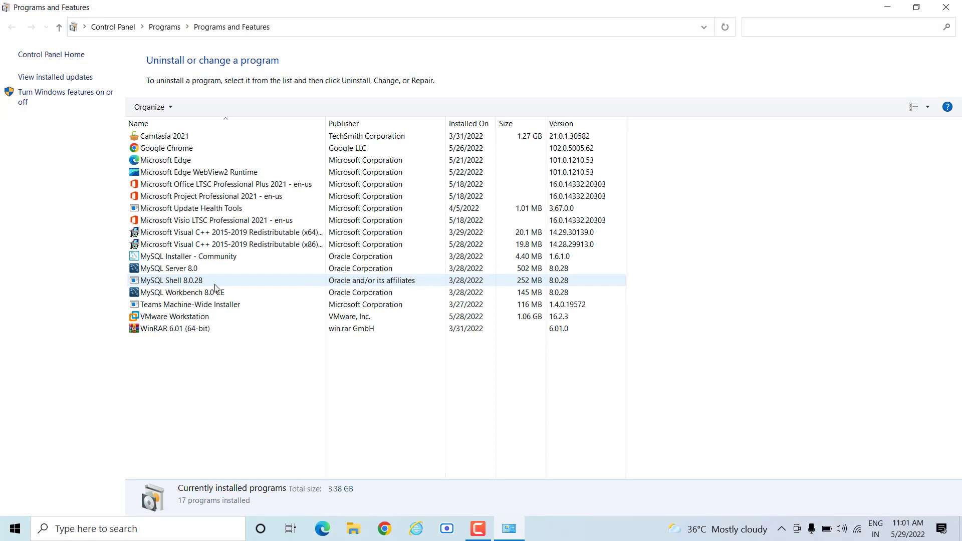
Step: Double-click VMware Workstation in the installed programs list to launch its setup wizard
right_click(228, 318)
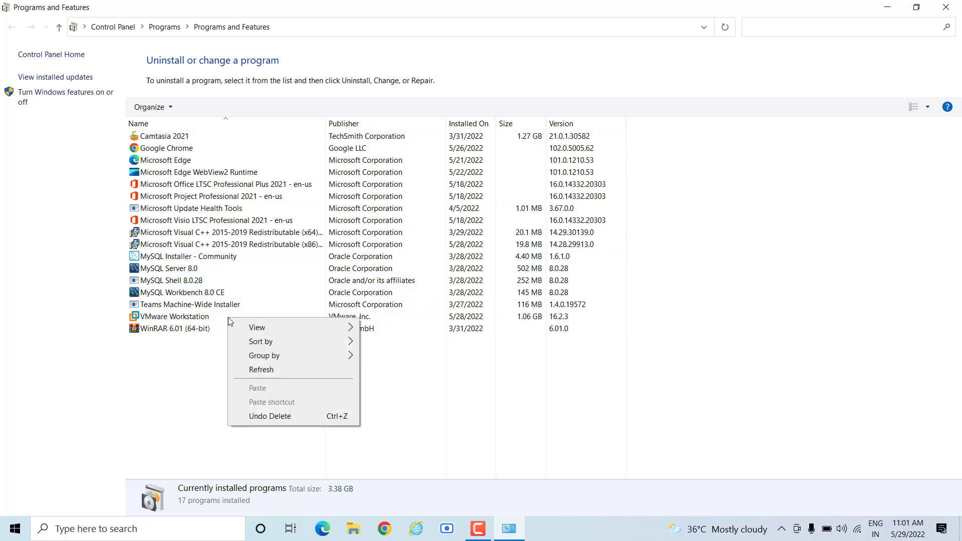
double_click(215, 320)
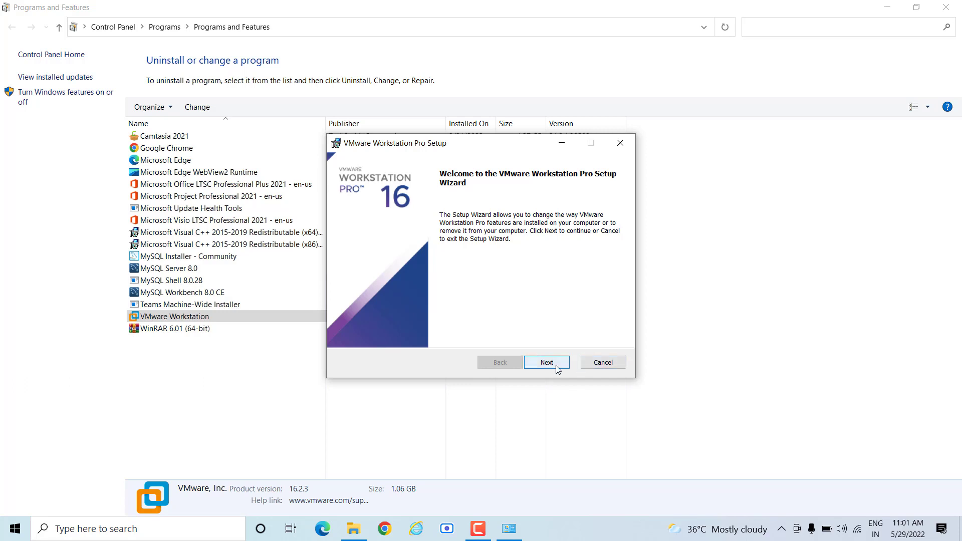
Step: Choose Remove, clear Product configuration and Product license information, and continue to the Ready to remove page
click(553, 363)
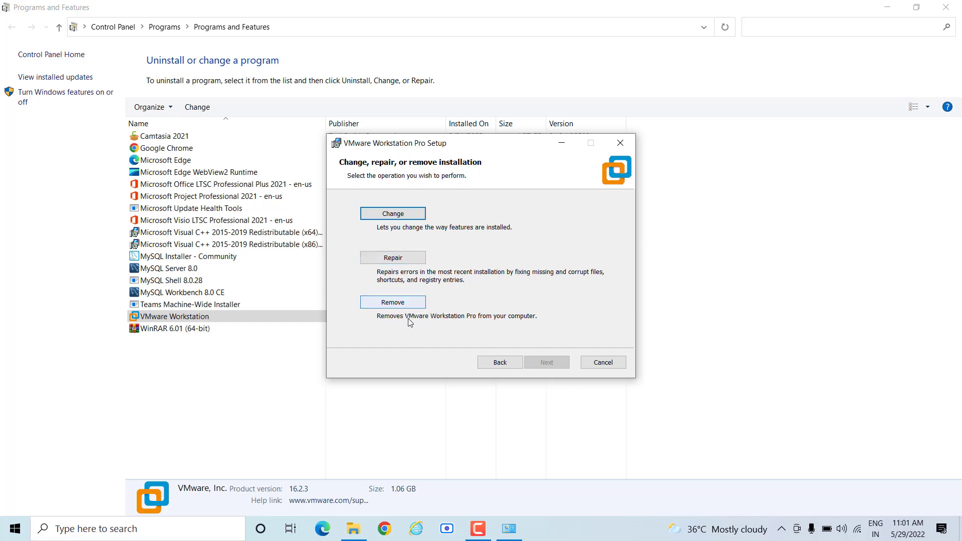
click(392, 306)
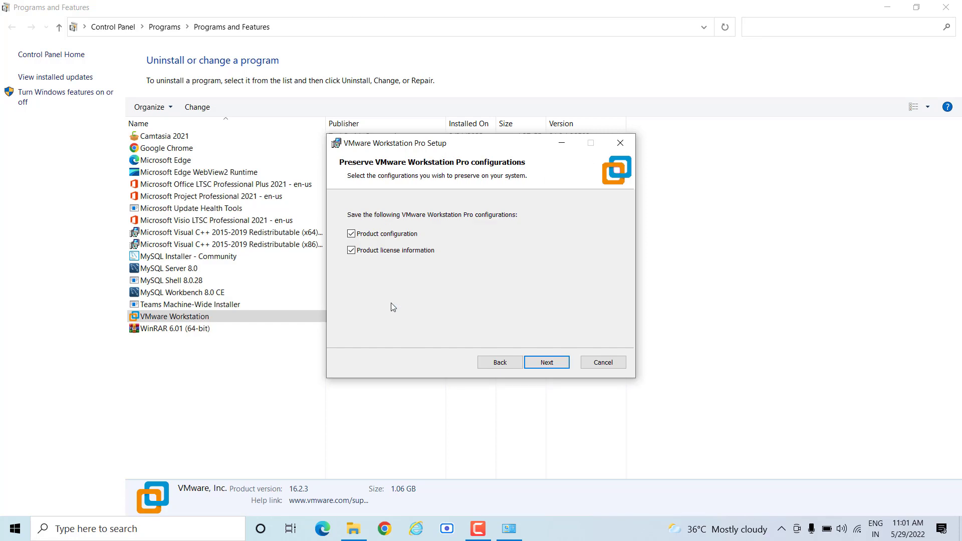
click(352, 234)
click(351, 251)
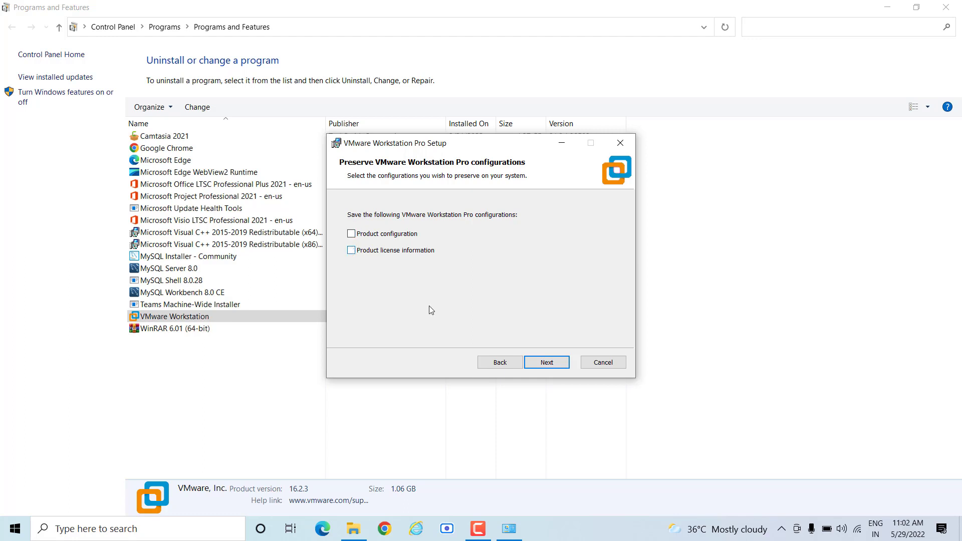
click(543, 364)
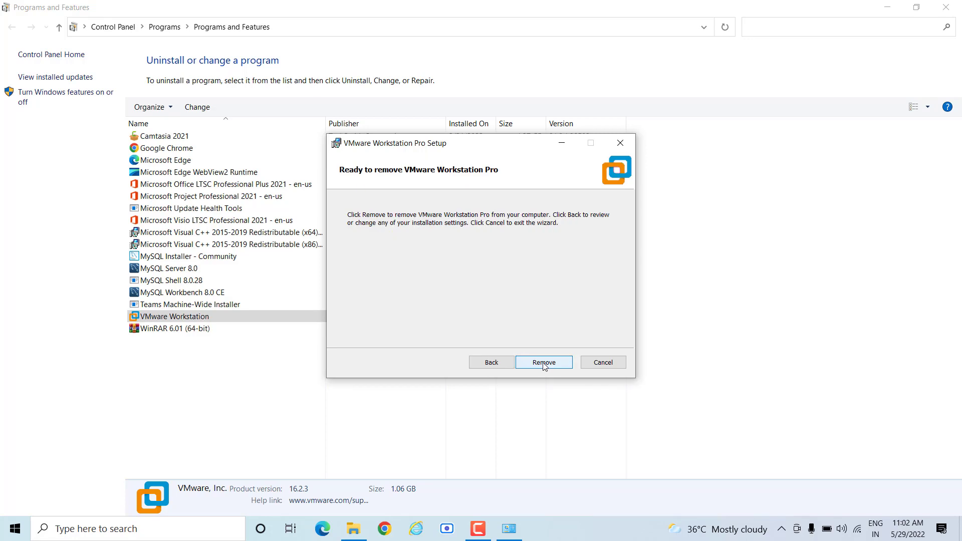
Step: Confirm removal of VMware Workstation Pro and let the uninstall complete
click(544, 364)
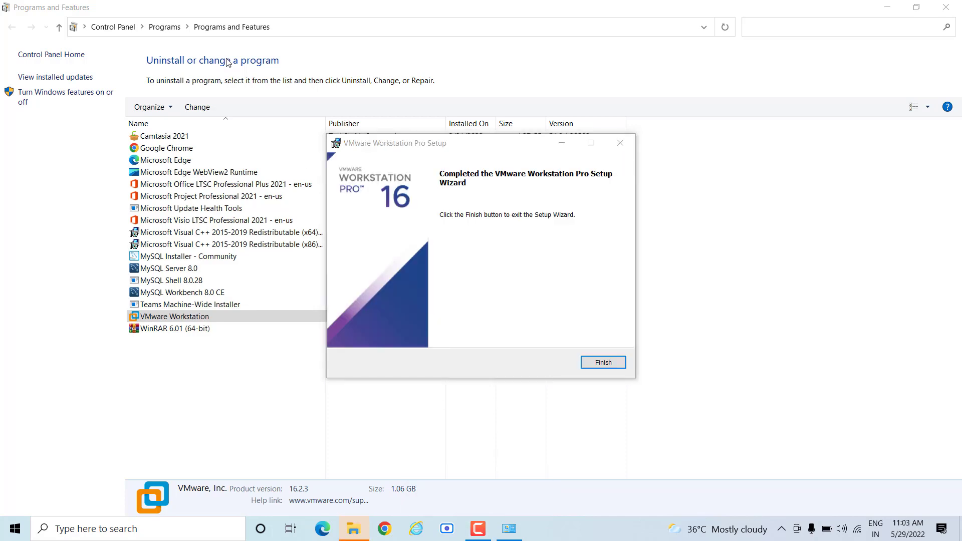
Step: Close the finished setup wizard and refresh the Programs and Features list
click(604, 362)
right_click(755, 336)
click(769, 385)
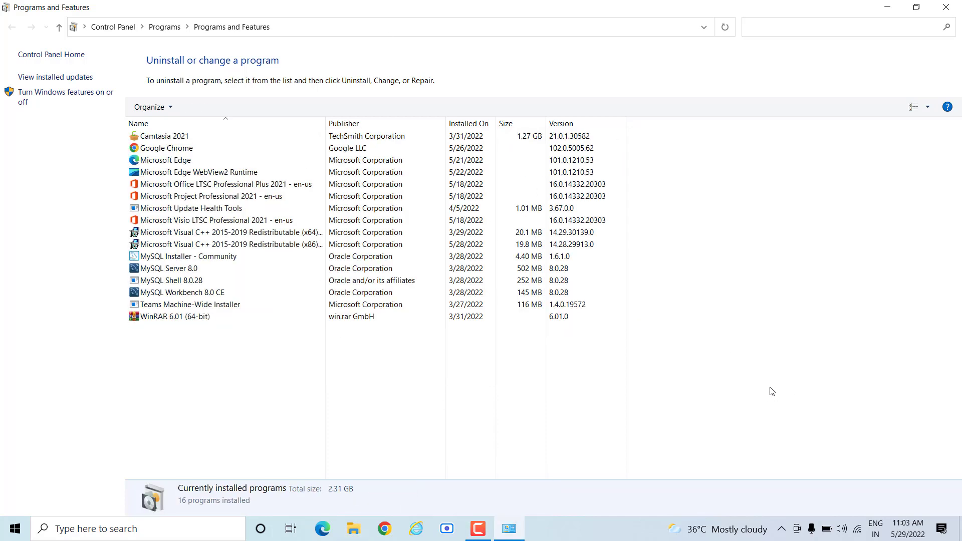
right_click(757, 337)
click(783, 386)
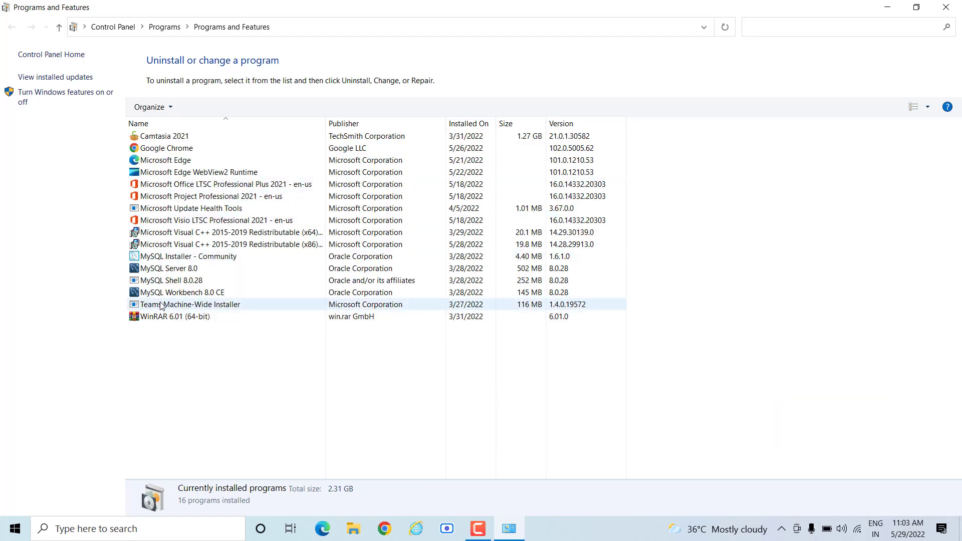
Step: Close Programs and Features and search Windows for 'VM'
click(946, 7)
click(151, 529)
text(VM)
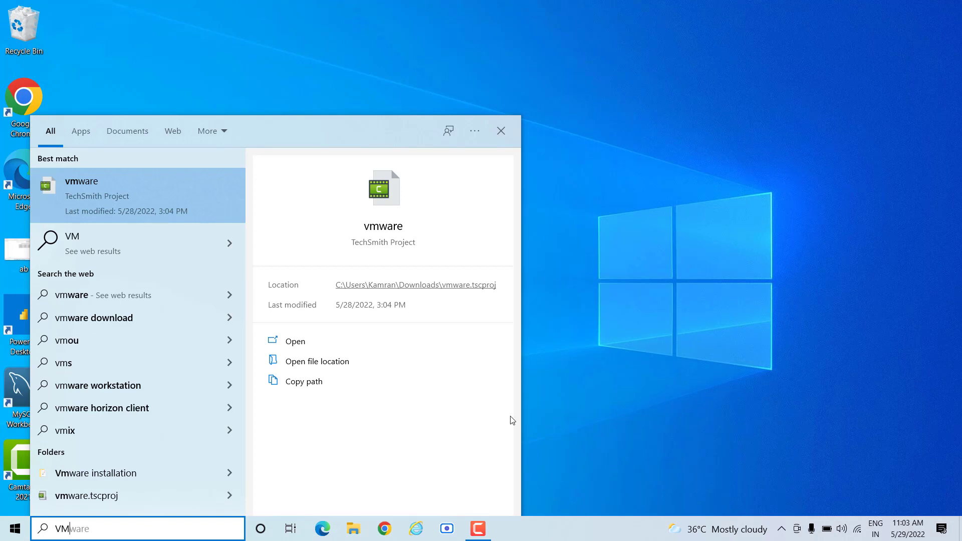
Step: Dismiss the Windows search results to return to the plain desktop
click(583, 399)
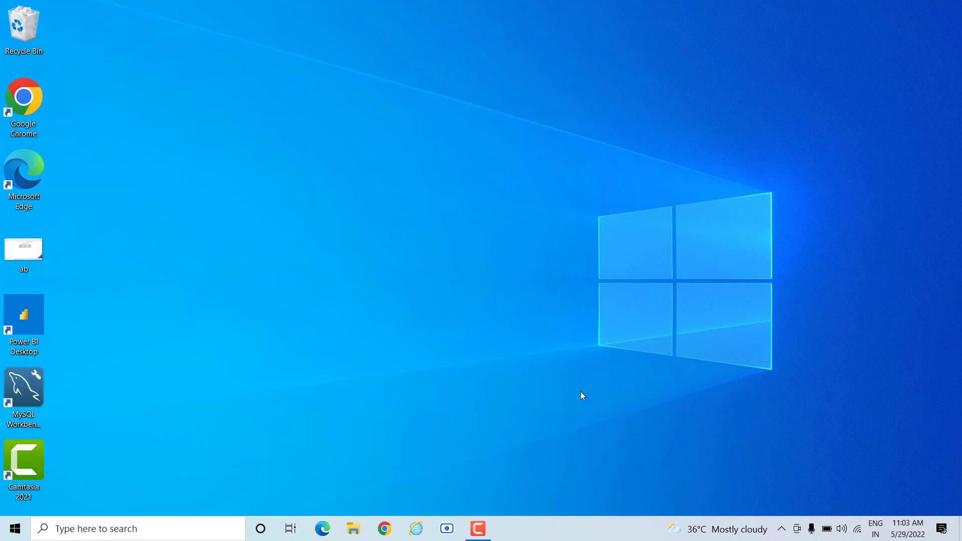